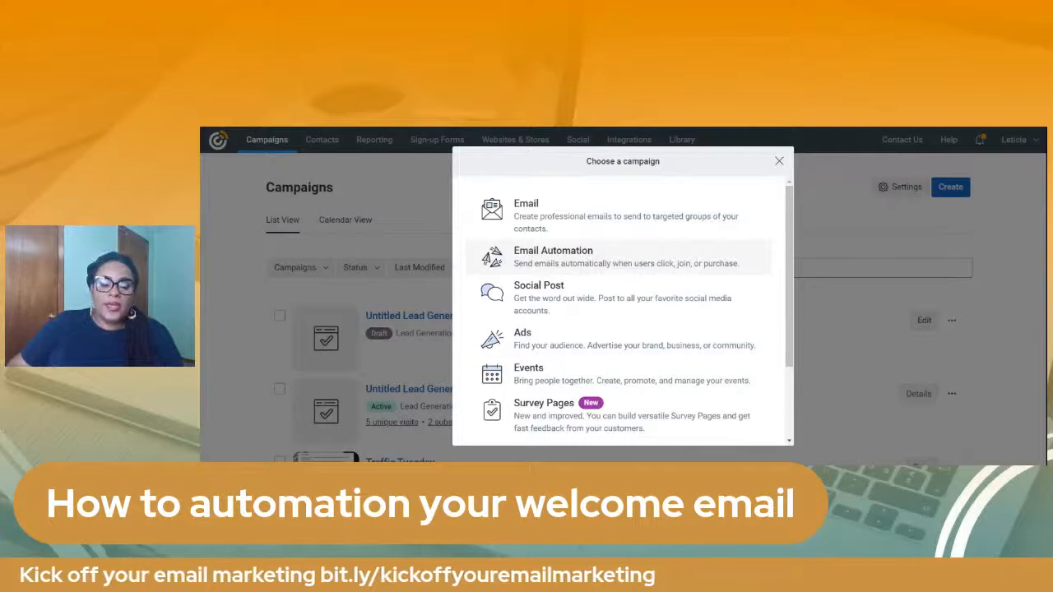
- Start a multi-step email automation triggered when a contact joins a list
{"action": "left_click", "coordinate": [587, 260]}
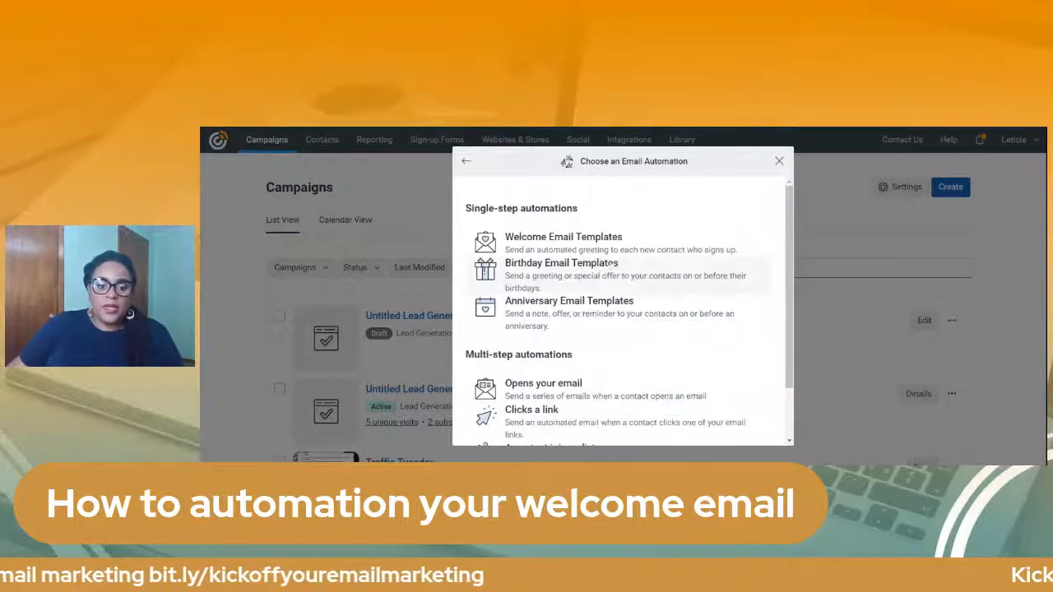
{"action": "scroll", "coordinate": [676, 395], "scroll_direction": "down", "scroll_amount": 2}
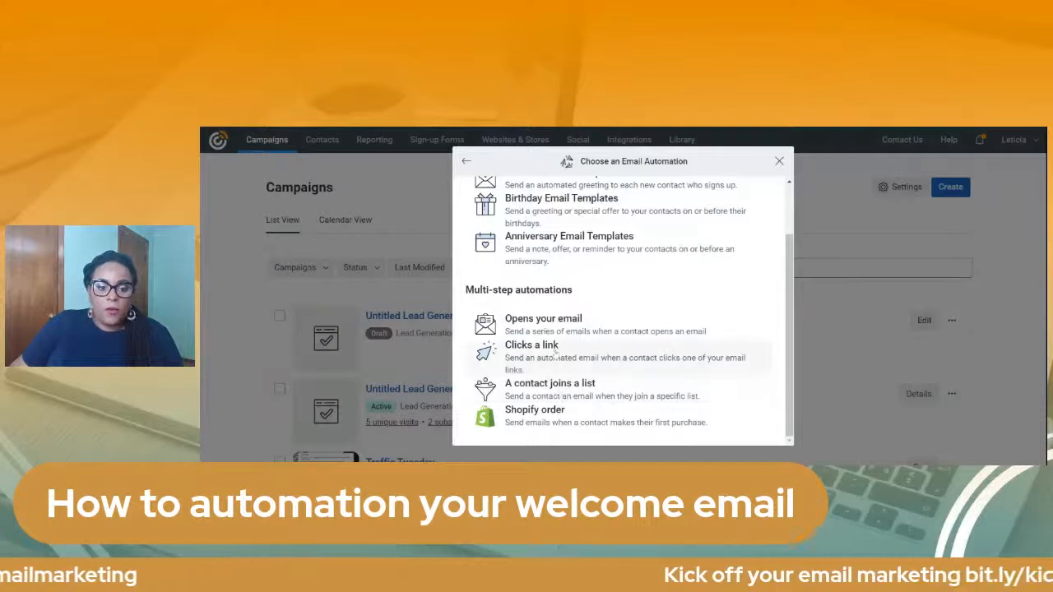
{"action": "left_click", "coordinate": [712, 390]}
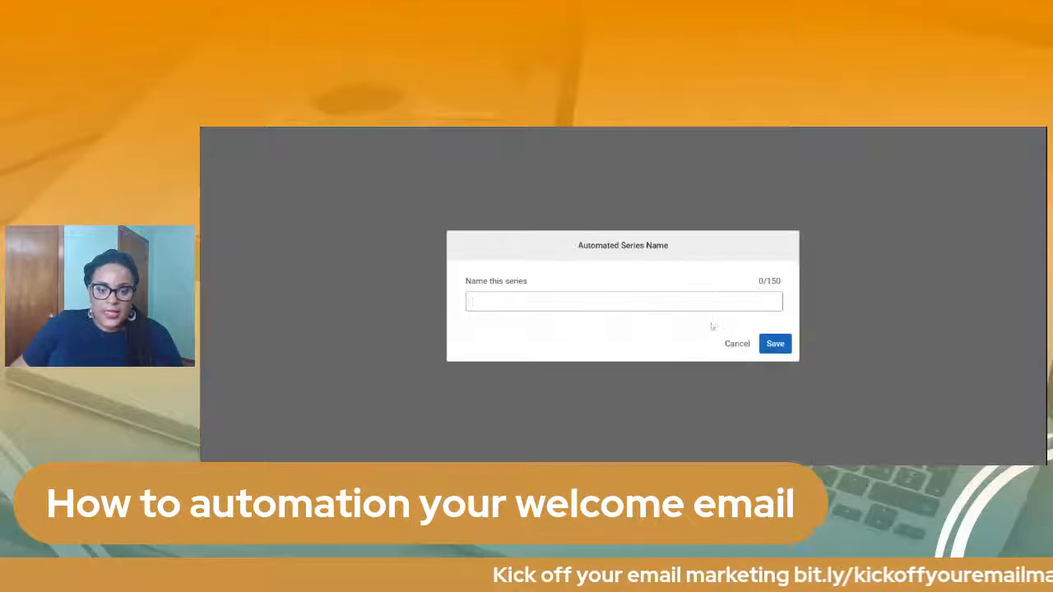
- Name the automated series "Test 1/4/2022" and save its trigger settings with a contact list selected
{"action": "type", "text": "TEst"}
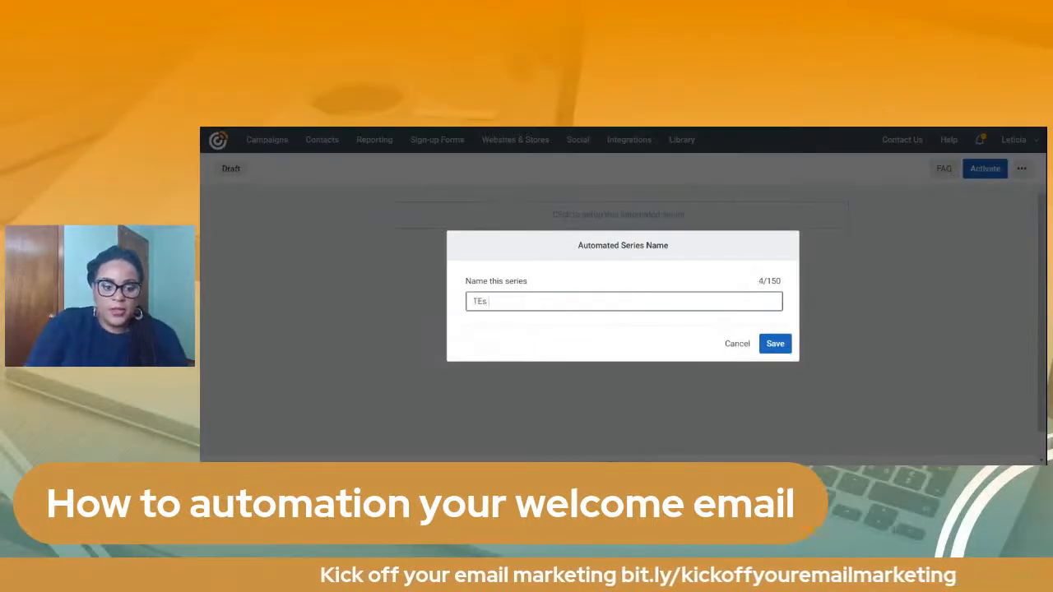
{"action": "key", "text": "BackSpace"}
{"action": "key", "text": "BackSpace"}
{"action": "type", "text": "est "}
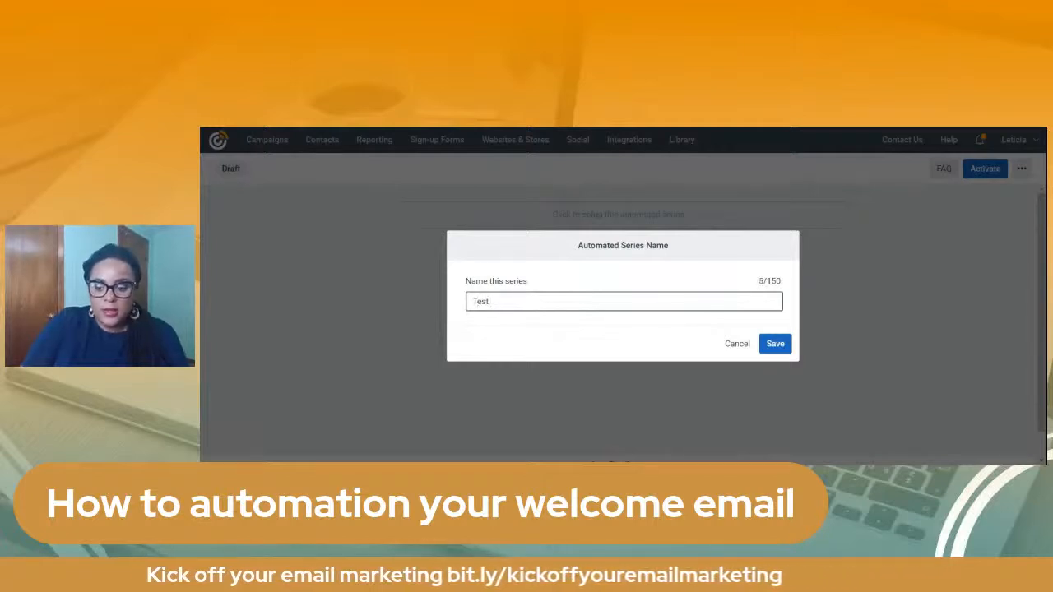
{"action": "type", "text": "1/4/2021"}
{"action": "key", "text": "BackSpace"}
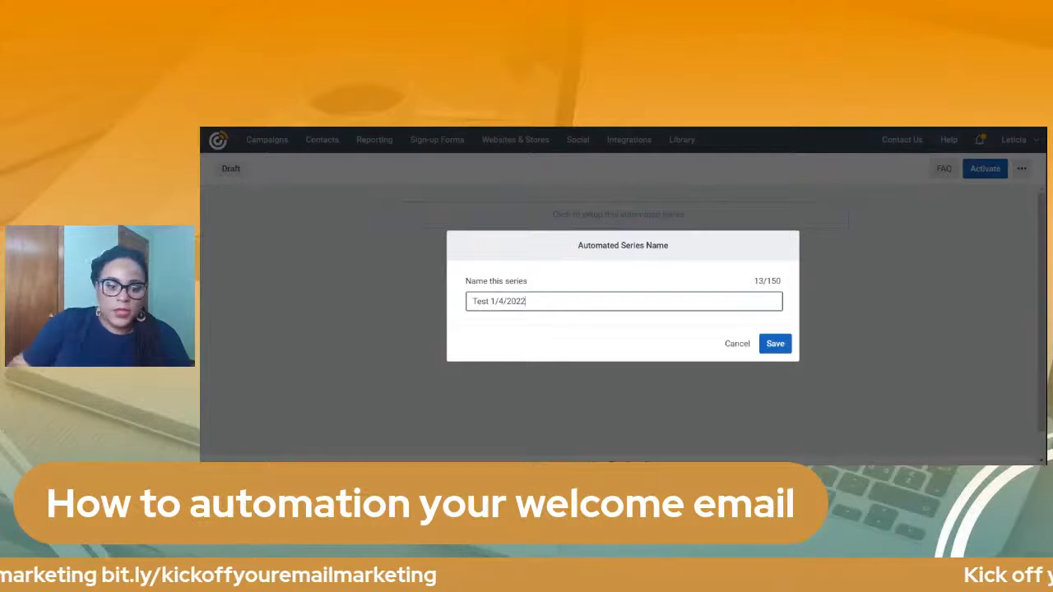
{"action": "left_click", "coordinate": [774, 343]}
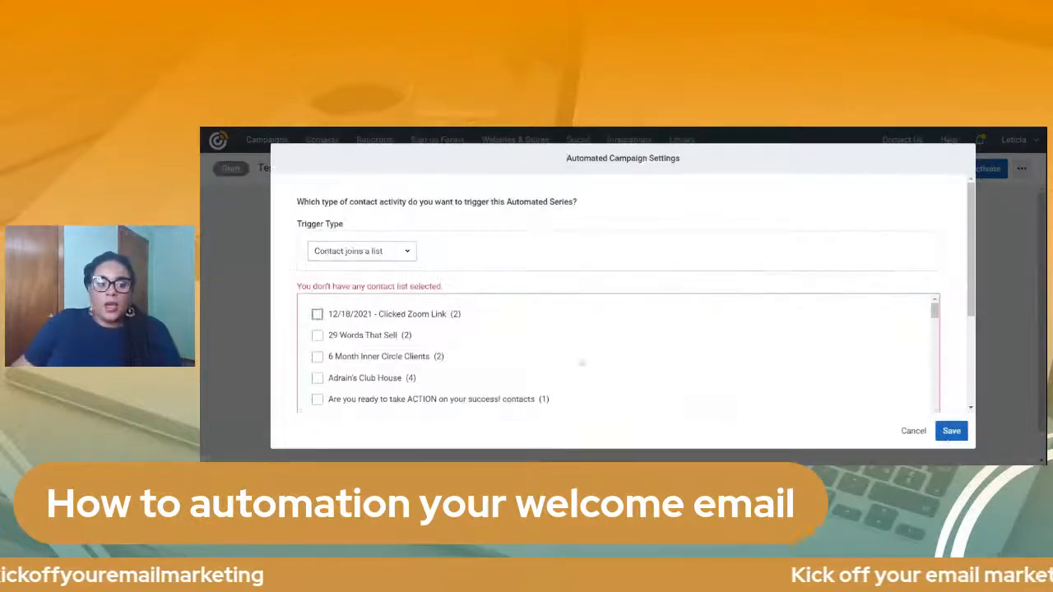
{"action": "left_click", "coordinate": [317, 301]}
{"action": "left_click", "coordinate": [950, 431]}
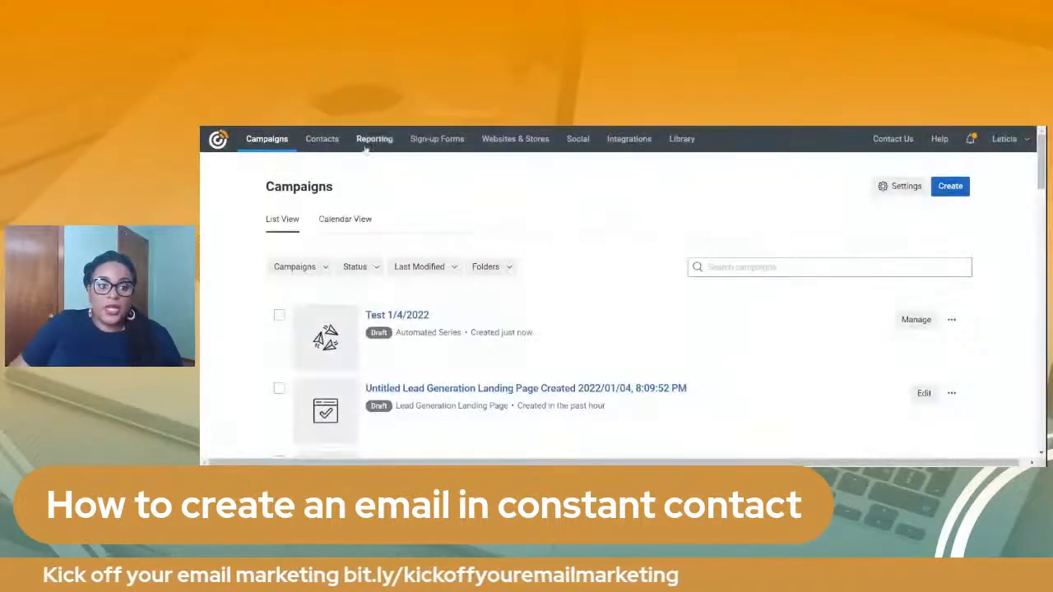
- Create a new email campaign from the Blank template
{"action": "left_click", "coordinate": [950, 186]}
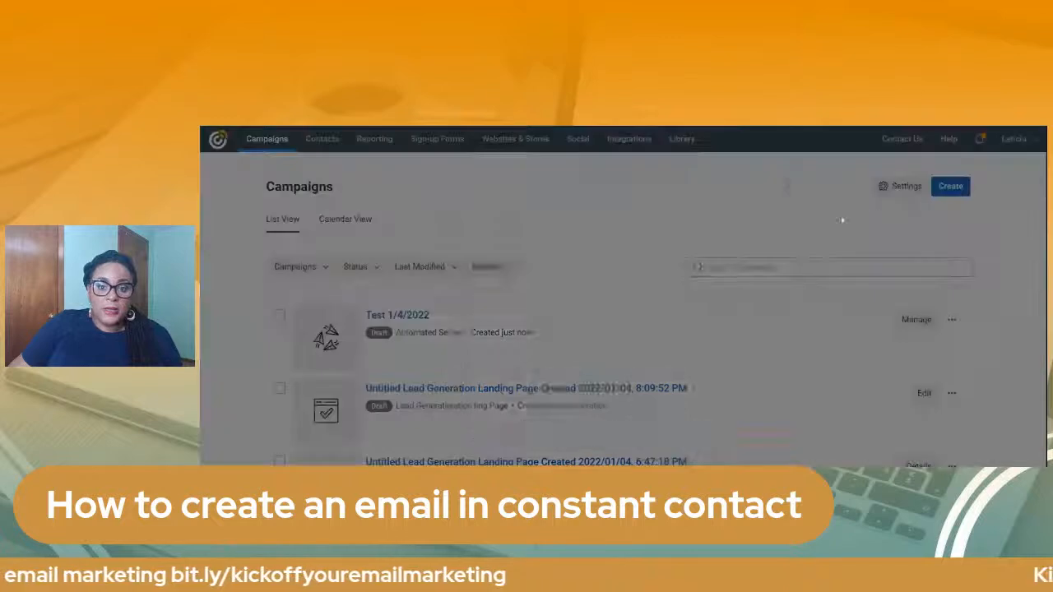
{"action": "left_click", "coordinate": [594, 217]}
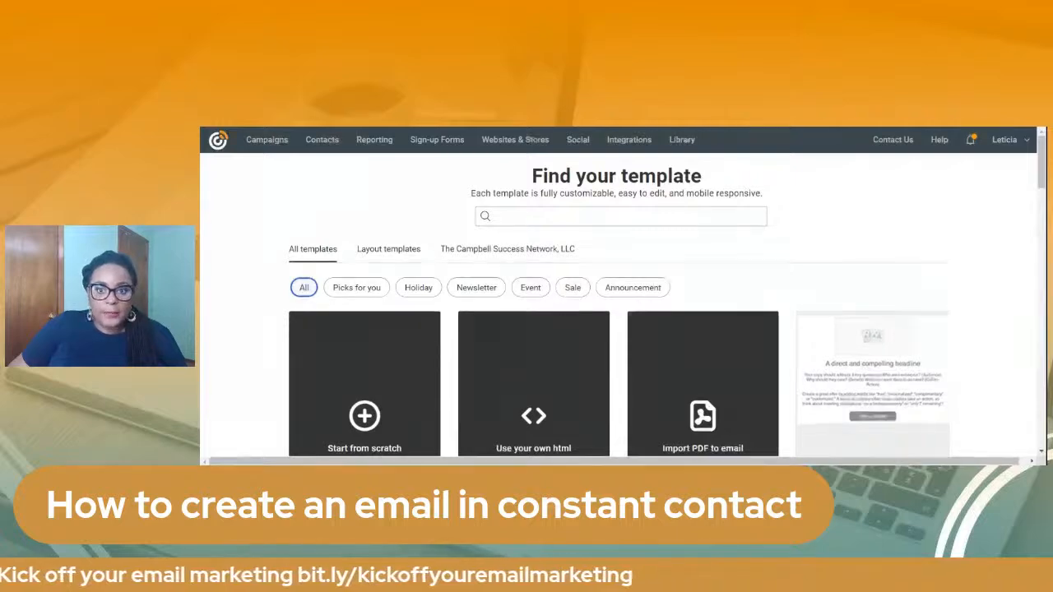
{"action": "scroll", "coordinate": [703, 362], "scroll_direction": "down", "scroll_amount": 5}
{"action": "scroll", "coordinate": [644, 330], "scroll_direction": "down", "scroll_amount": 12}
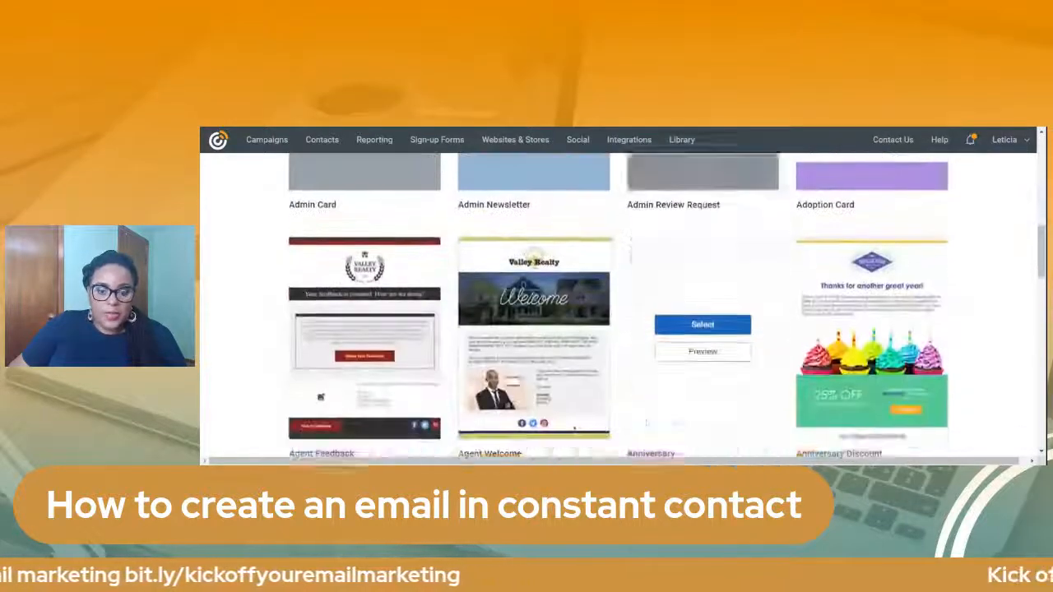
{"action": "scroll", "coordinate": [644, 337], "scroll_direction": "up", "scroll_amount": 15}
{"action": "scroll", "coordinate": [644, 350], "scroll_direction": "up", "scroll_amount": 2}
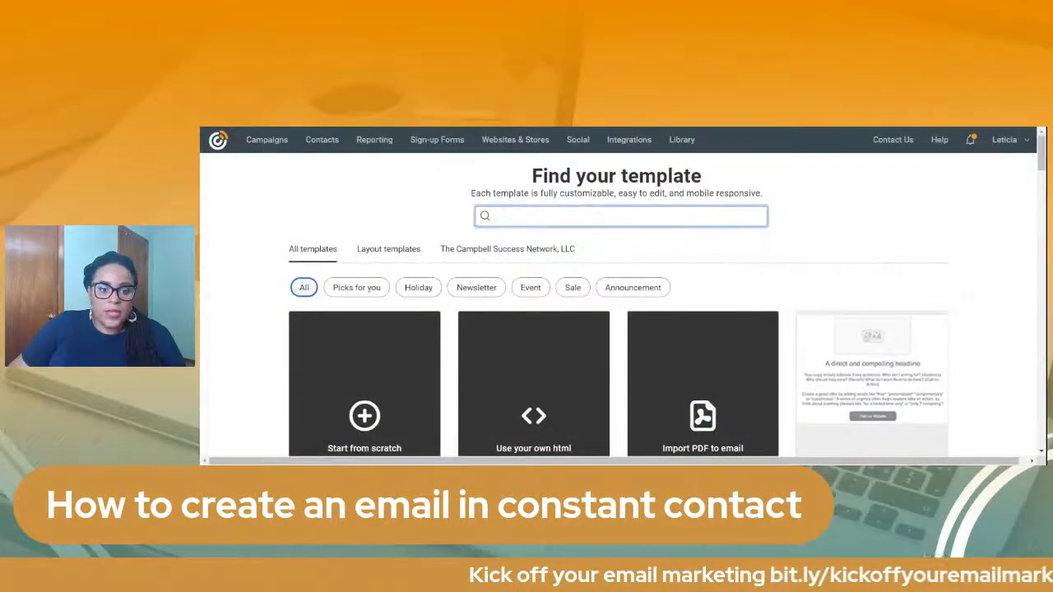
{"action": "scroll", "coordinate": [584, 390], "scroll_direction": "down", "scroll_amount": 1}
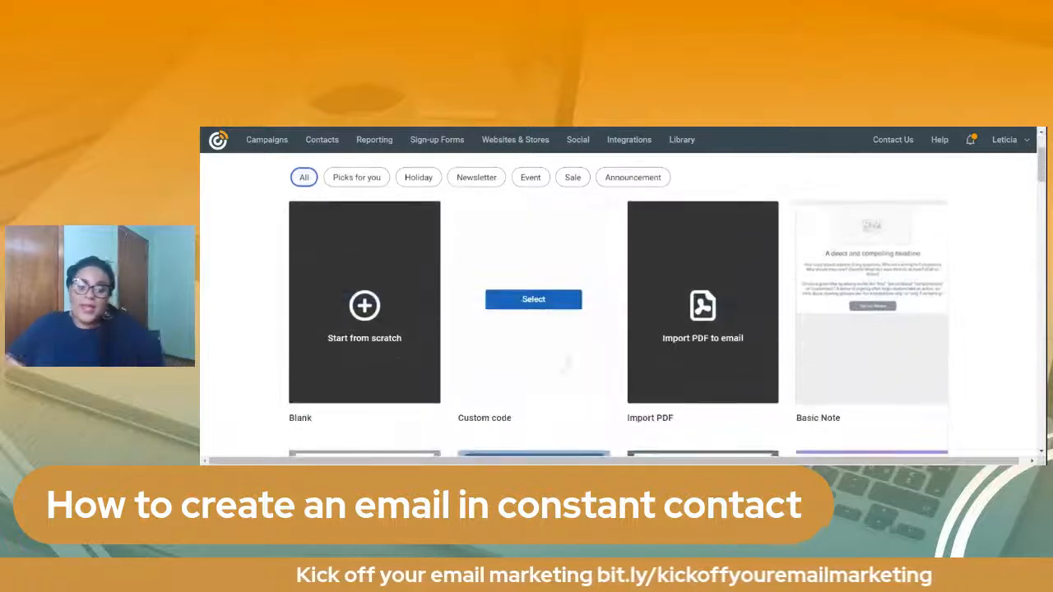
{"action": "mouse_move", "coordinate": [354, 303]}
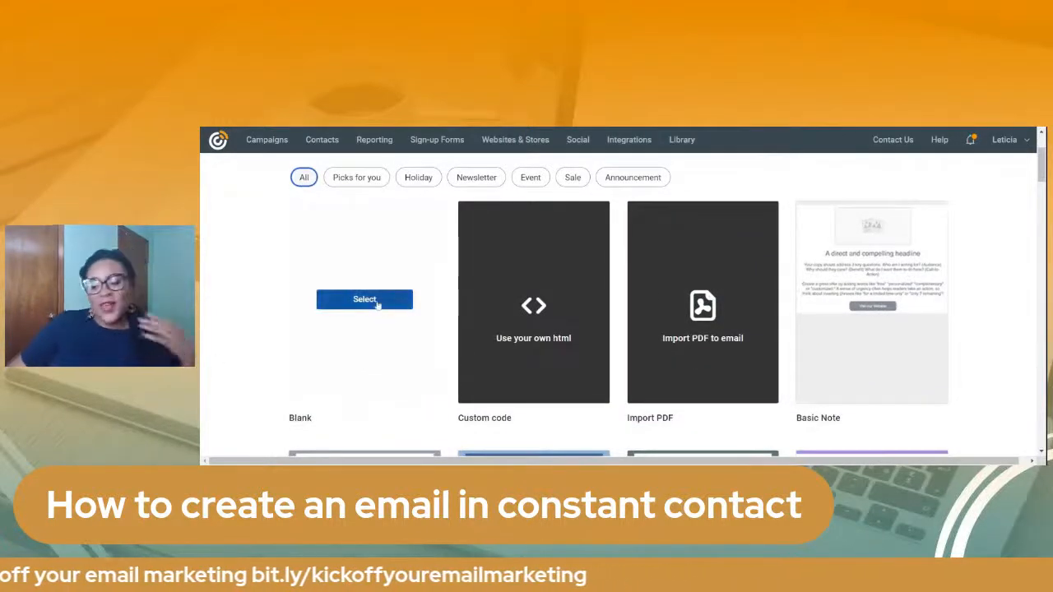
{"action": "left_click", "coordinate": [376, 304]}
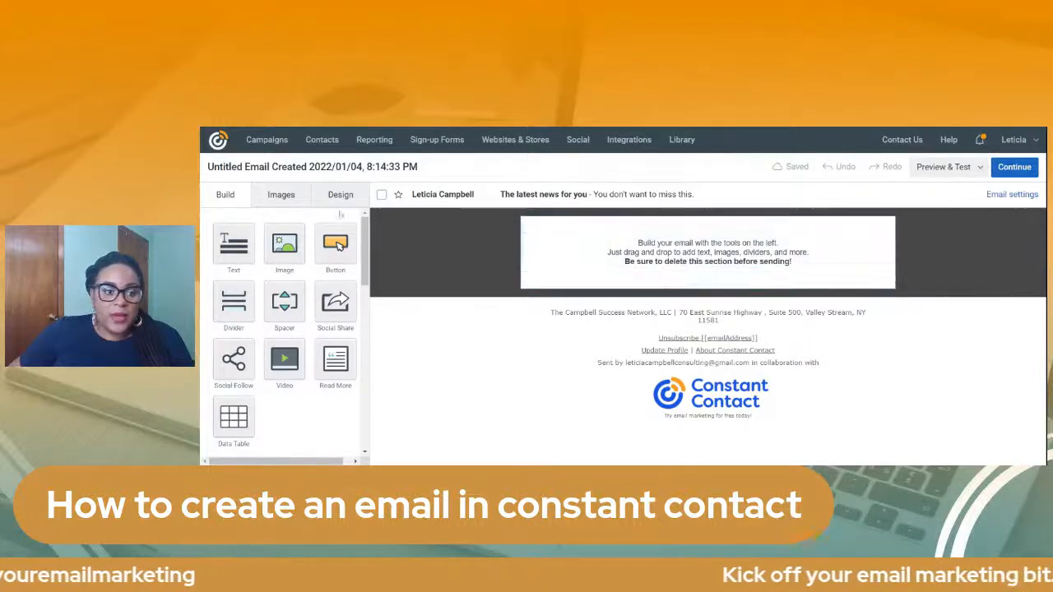
- Set the email's outer background colour to white and save the email
{"action": "left_click", "coordinate": [339, 195]}
{"action": "left_click", "coordinate": [335, 256]}
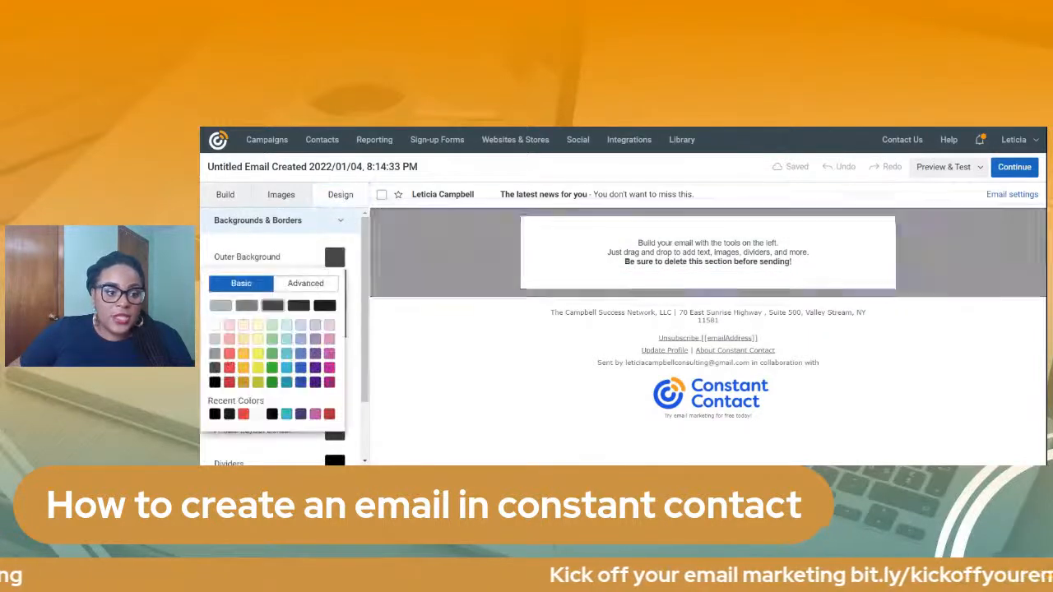
{"action": "left_click", "coordinate": [215, 326]}
{"action": "left_click", "coordinate": [398, 301]}
{"action": "left_click", "coordinate": [779, 162]}
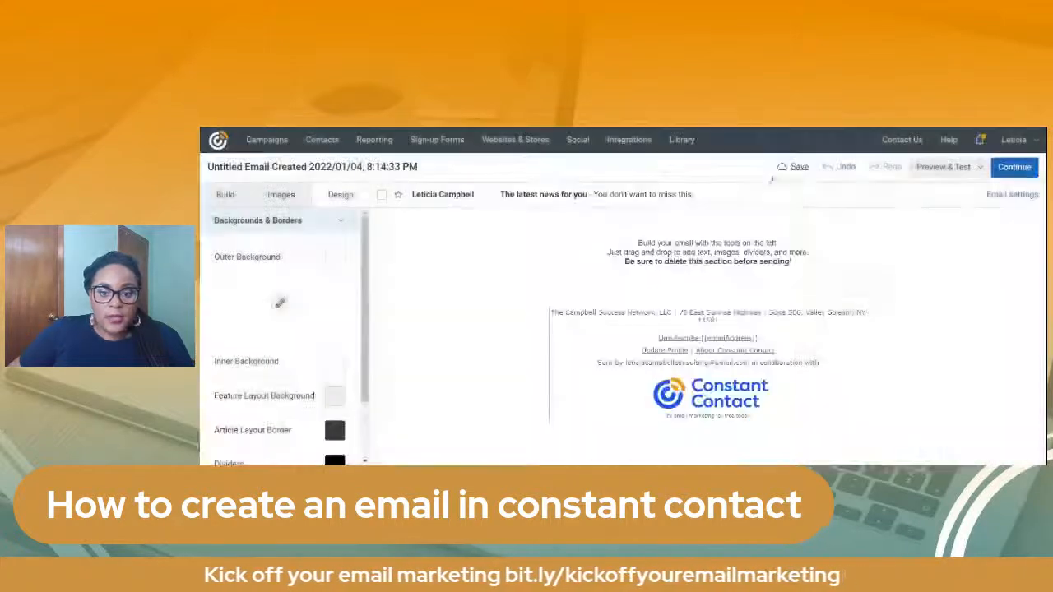
- Delete the spacers above and below the placeholder text block
{"action": "left_click", "coordinate": [658, 220]}
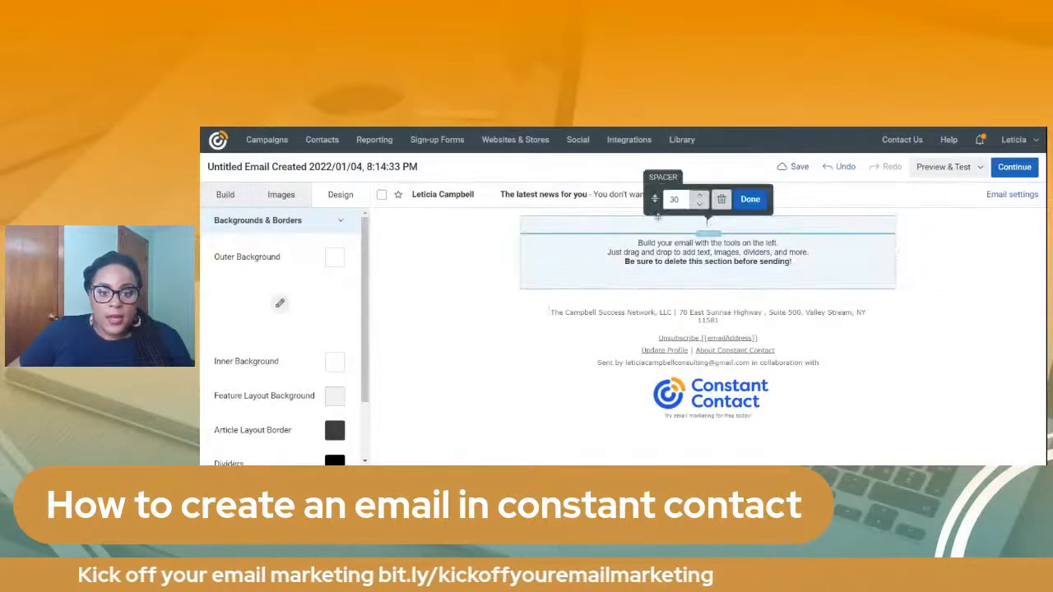
{"action": "left_click", "coordinate": [721, 202]}
{"action": "left_click", "coordinate": [720, 256]}
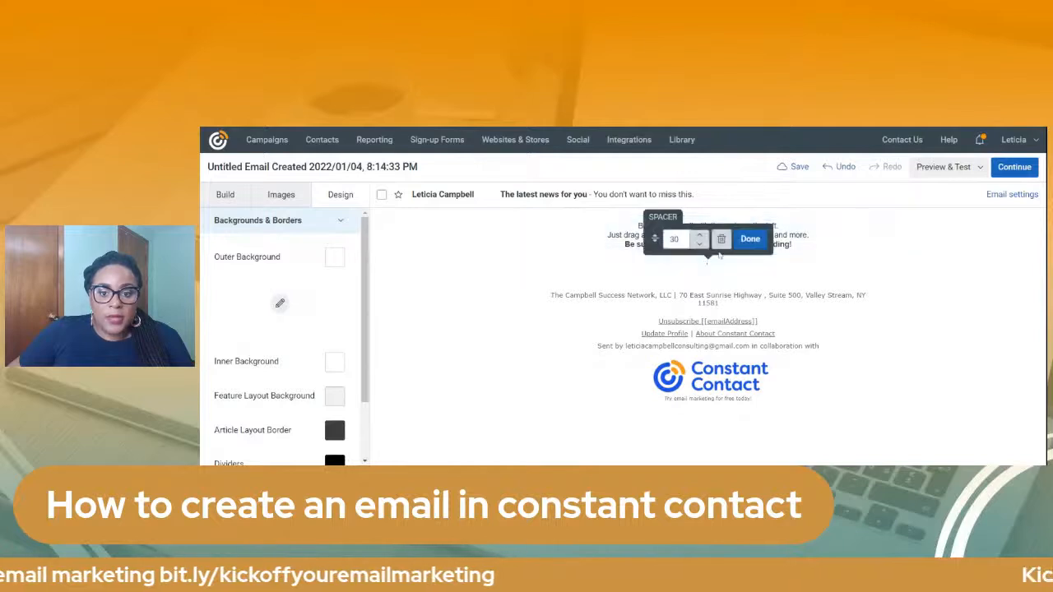
{"action": "left_click", "coordinate": [720, 238]}
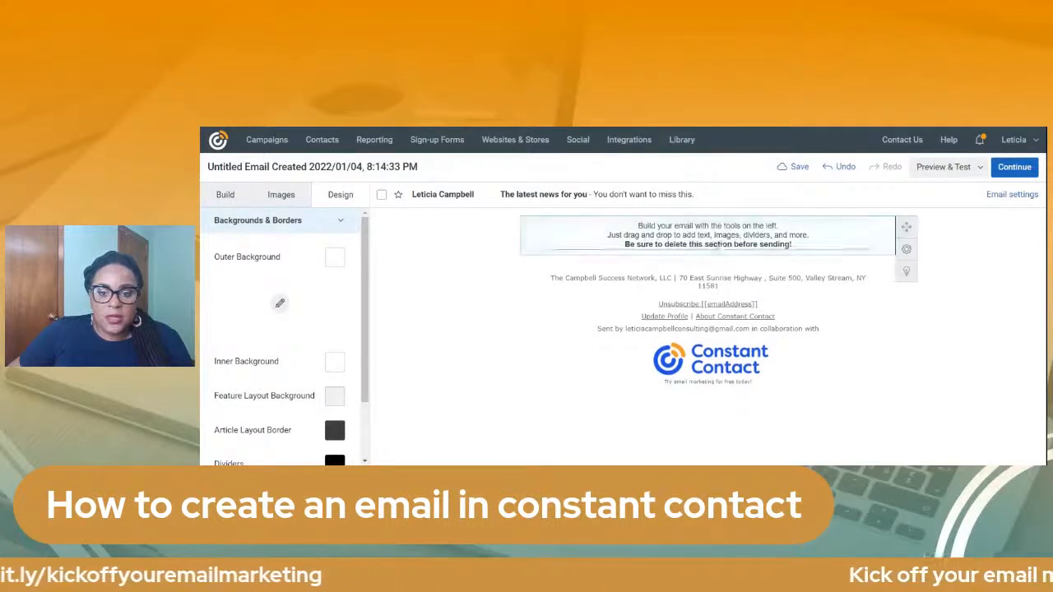
- Left-align all three lines of the placeholder text in the email body
{"action": "left_click_drag", "start_coordinate": [638, 225], "coordinate": [792, 245]}
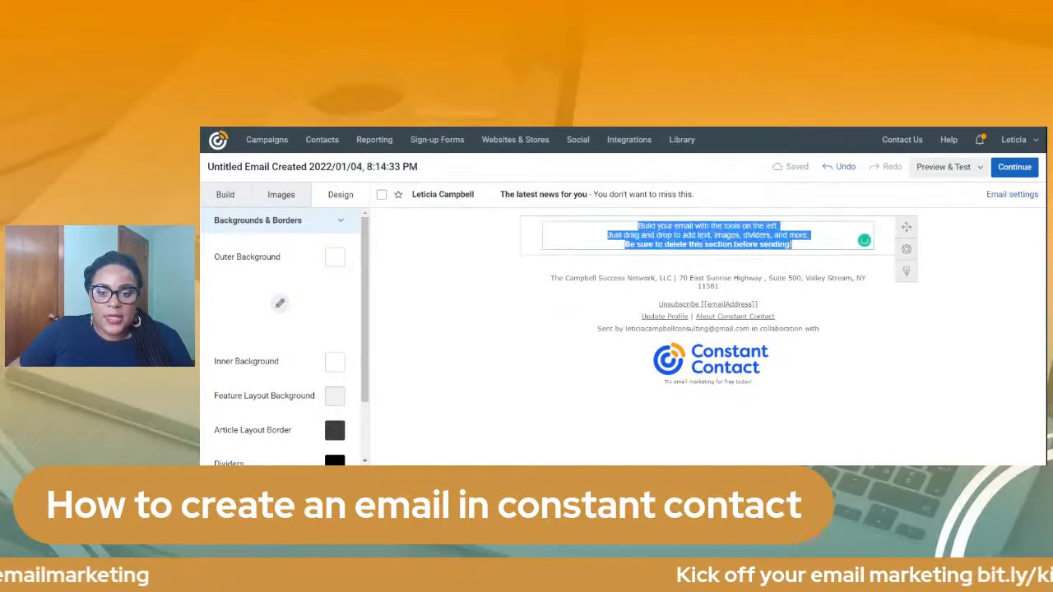
{"action": "left_click", "coordinate": [607, 199]}
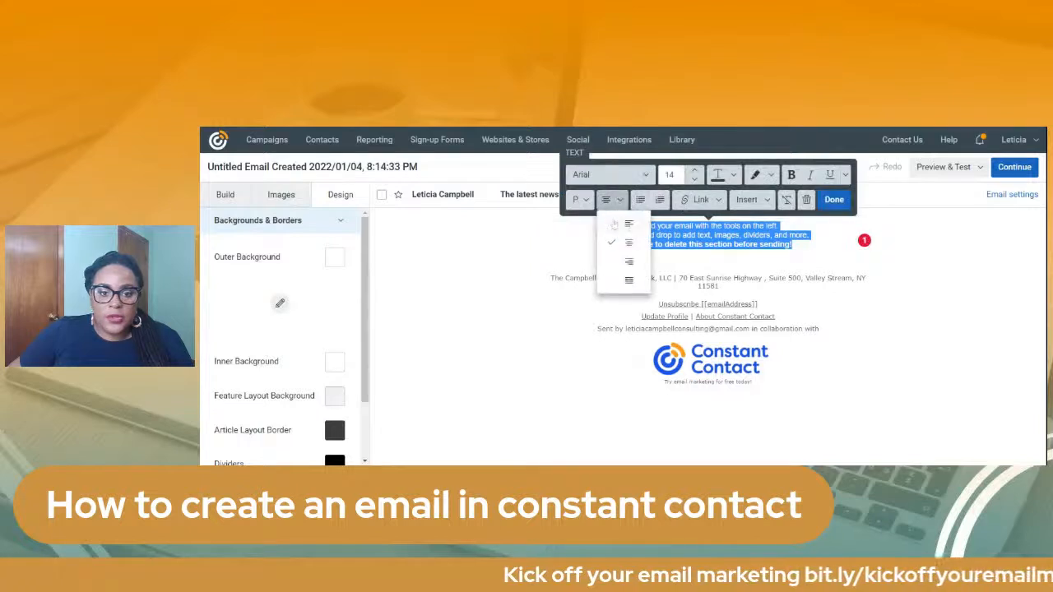
{"action": "left_click", "coordinate": [614, 225]}
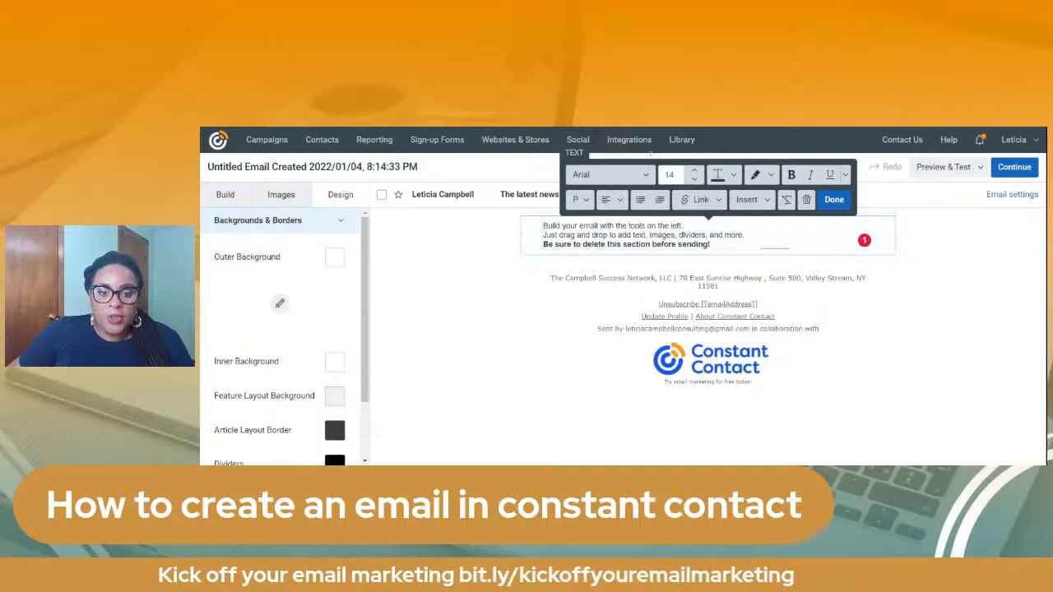
- Change the font of the whole placeholder text to Georgia
{"action": "left_click", "coordinate": [612, 175]}
{"action": "left_click", "coordinate": [600, 180]}
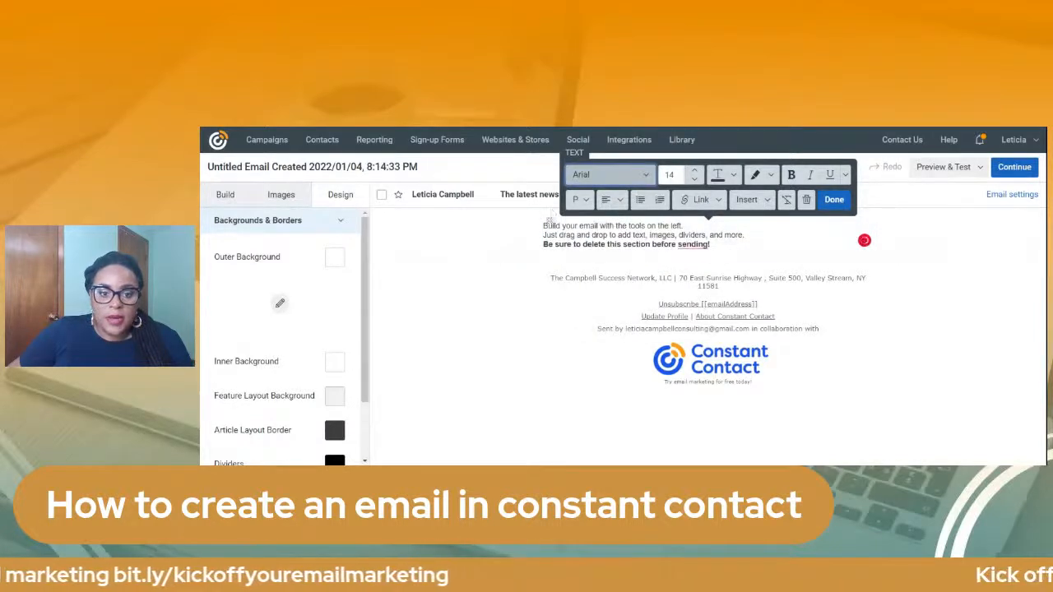
{"action": "left_click", "coordinate": [649, 236]}
{"action": "left_click_drag", "start_coordinate": [543, 225], "coordinate": [709, 245]}
{"action": "left_click", "coordinate": [609, 174]}
{"action": "left_click", "coordinate": [609, 241]}
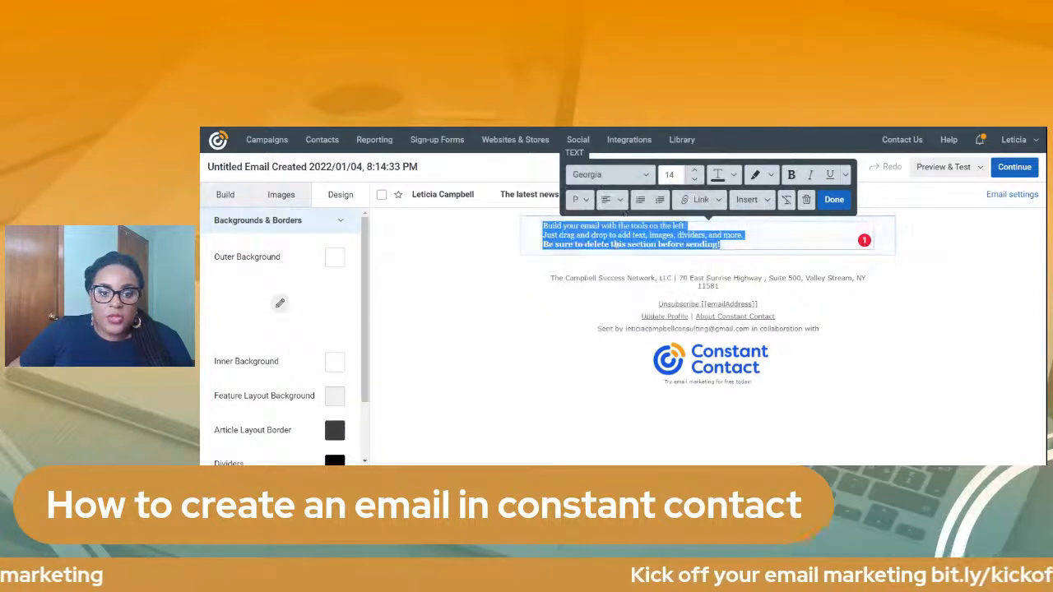
{"action": "key", "text": "ctrl+b"}
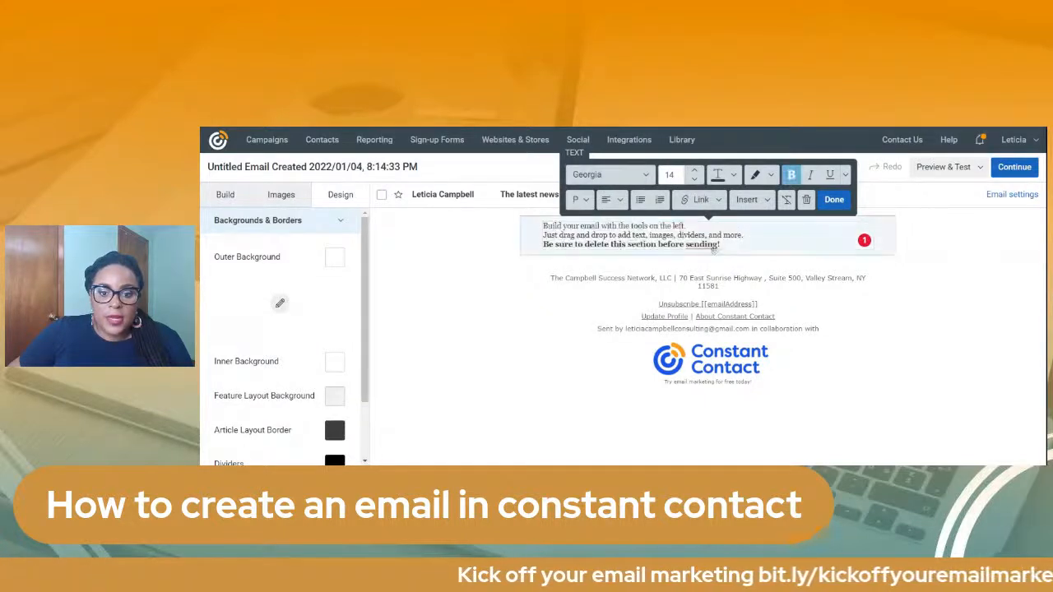
- Increase the placeholder text's font size to 16
{"action": "left_click", "coordinate": [694, 170]}
{"action": "left_click", "coordinate": [694, 170]}
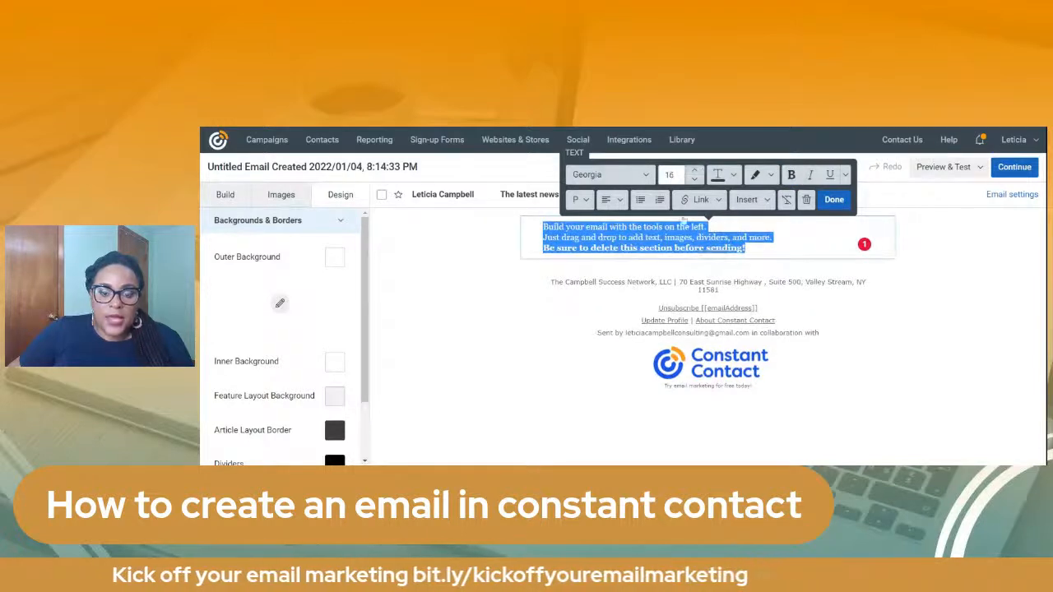
{"action": "left_click", "coordinate": [696, 266]}
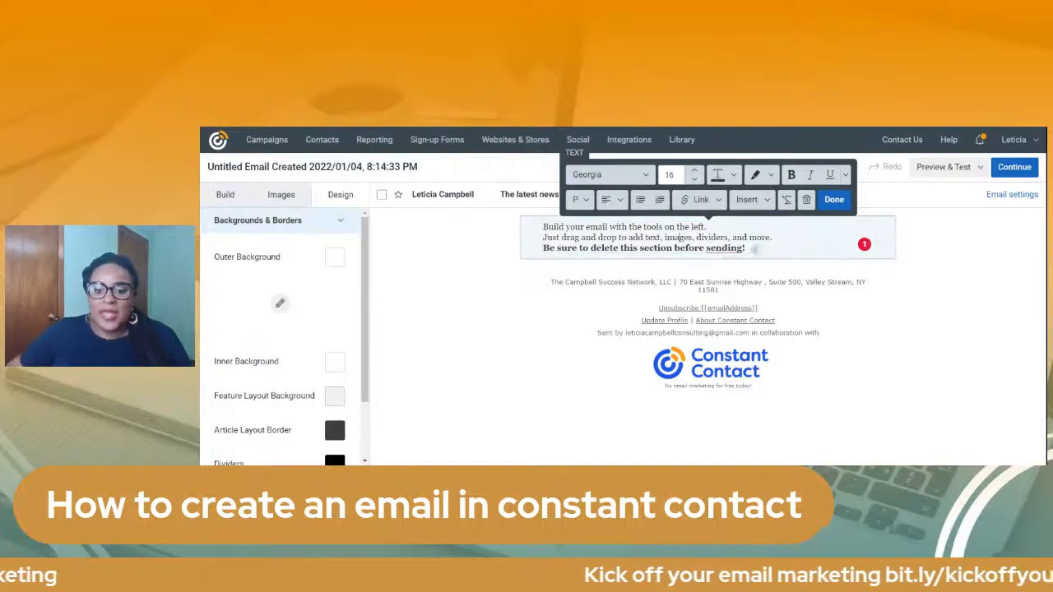
- Set the text colour of the whole placeholder text to black
{"action": "left_click_drag", "start_coordinate": [746, 249], "coordinate": [541, 224]}
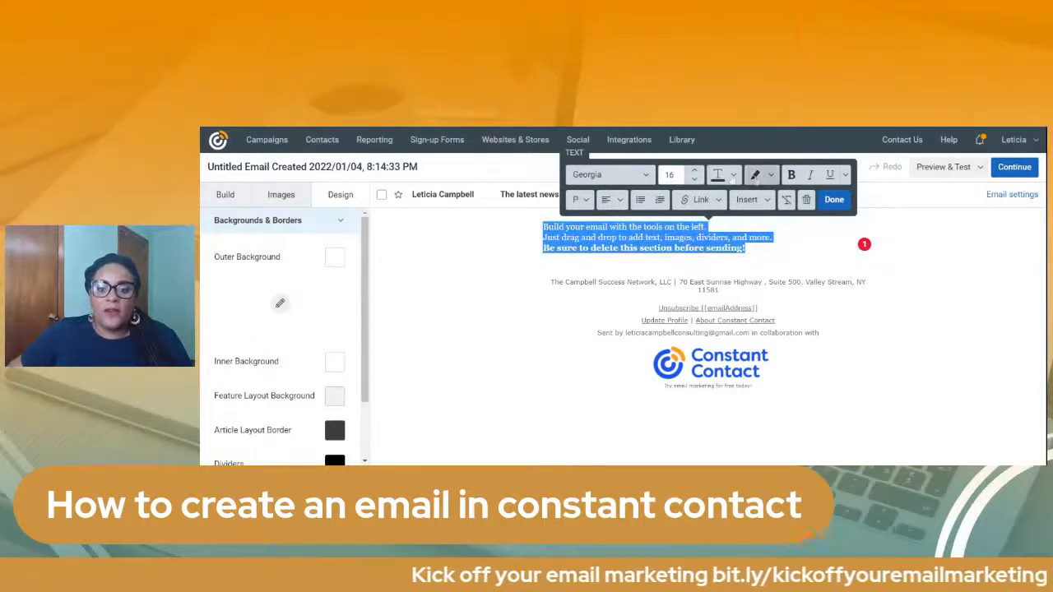
{"action": "left_click", "coordinate": [729, 175]}
{"action": "left_click", "coordinate": [829, 222]}
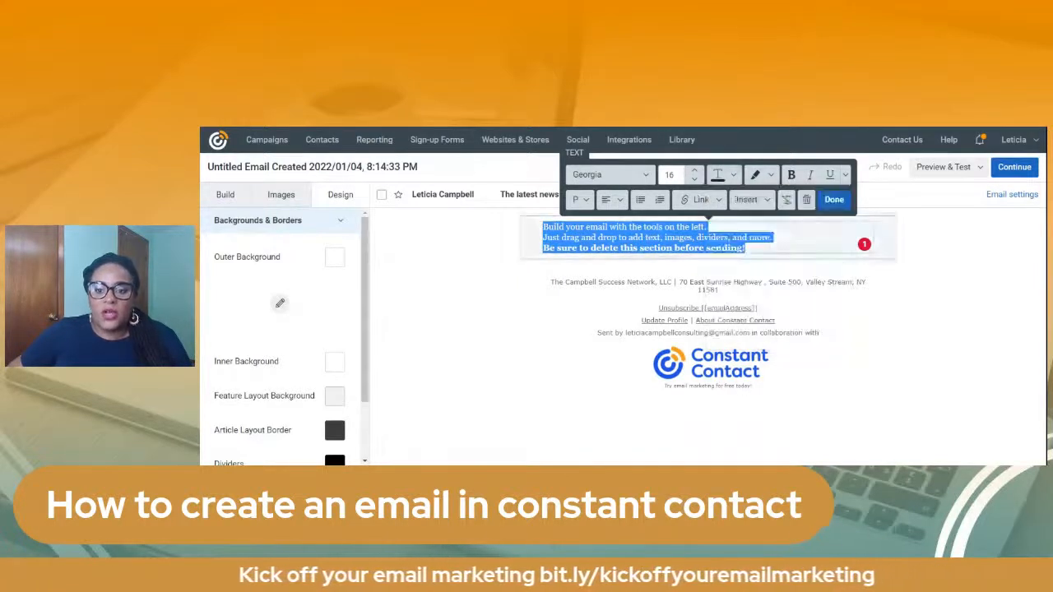
{"action": "left_click", "coordinate": [664, 237]}
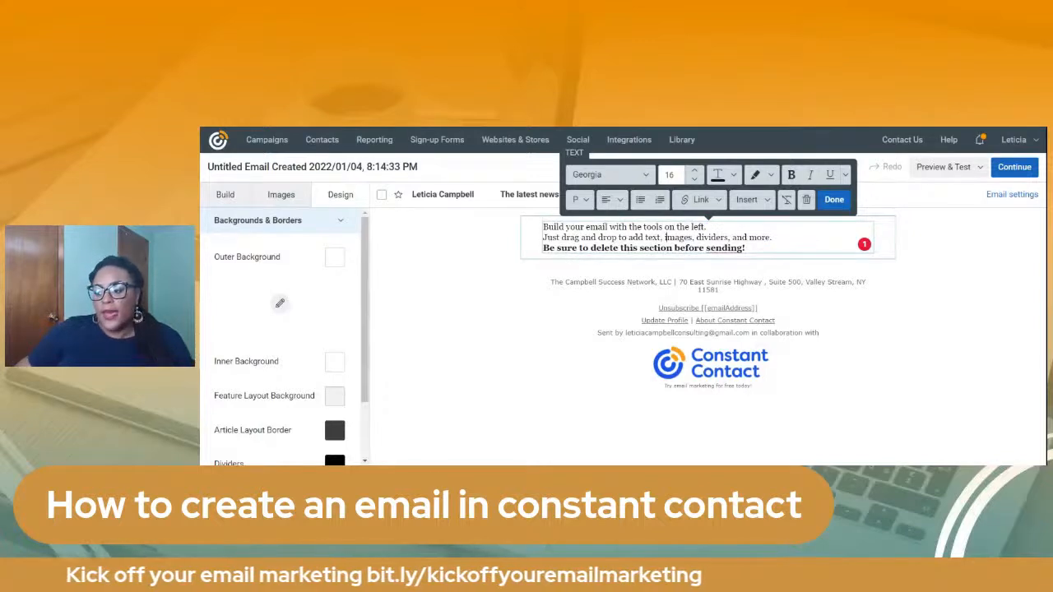